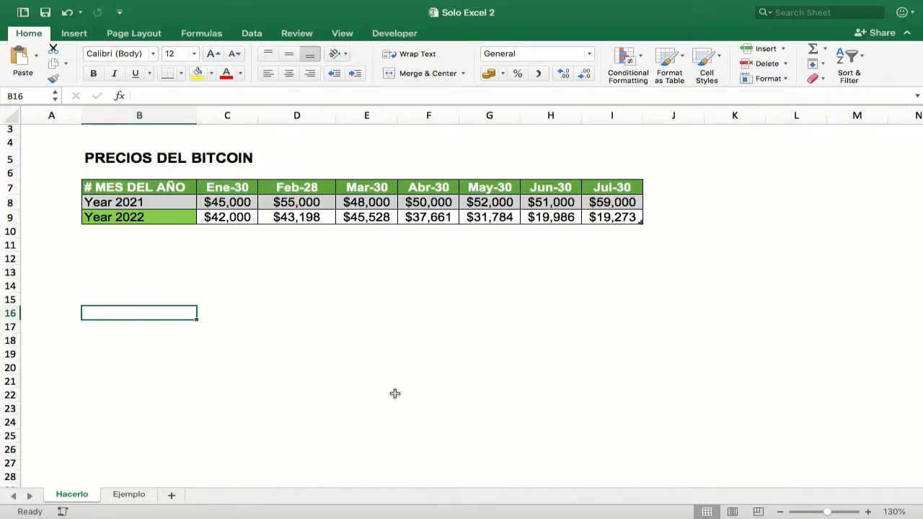
# Step: Insert a 2-D Clustered Column chart from the whole Bitcoin price table, B7:I9
pyautogui.moveTo(233, 186); pyautogui.dragTo(611, 185)
pyautogui.moveTo(155, 202); pyautogui.dragTo(154, 216)
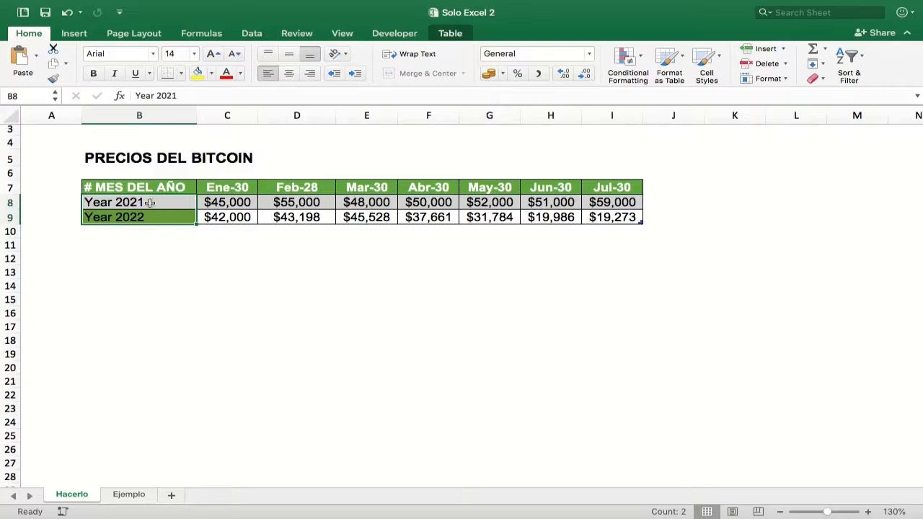
pyautogui.click(349, 329)
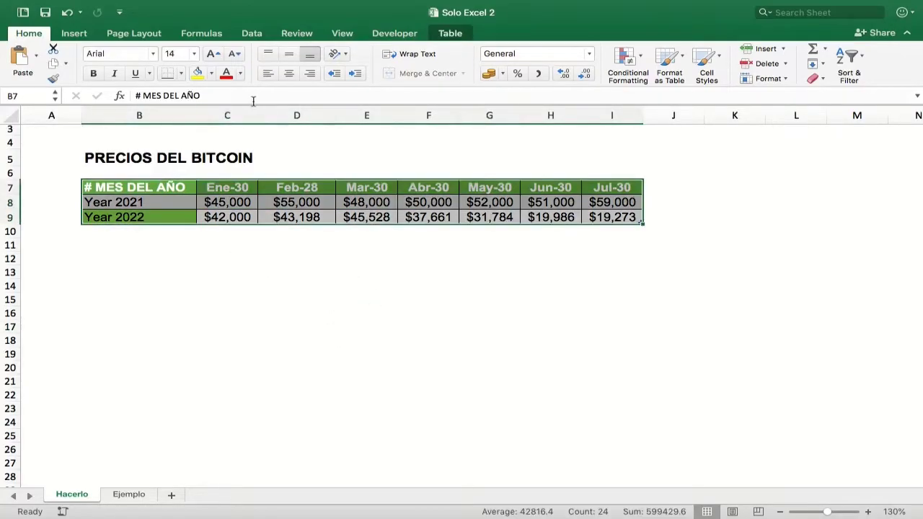
pyautogui.click(75, 34)
pyautogui.click(438, 50)
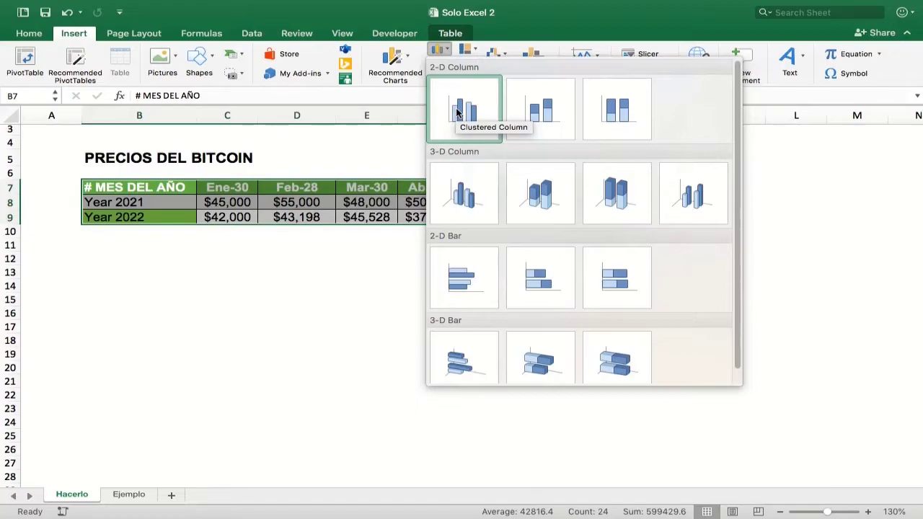
pyautogui.click(456, 111)
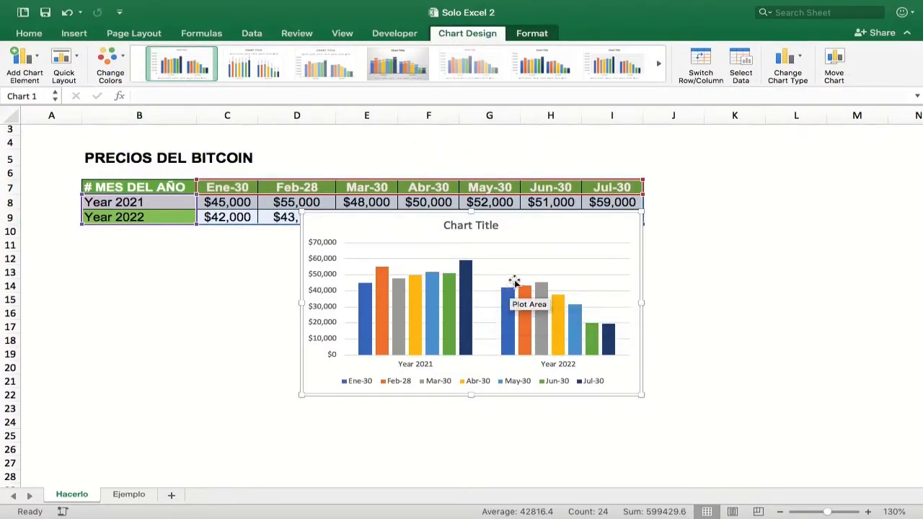
# Step: Move the chart just below the price table and widen it to span columns C to I
pyautogui.moveTo(488, 237); pyautogui.dragTo(494, 264)
pyautogui.moveTo(306, 327); pyautogui.dragTo(197, 328)
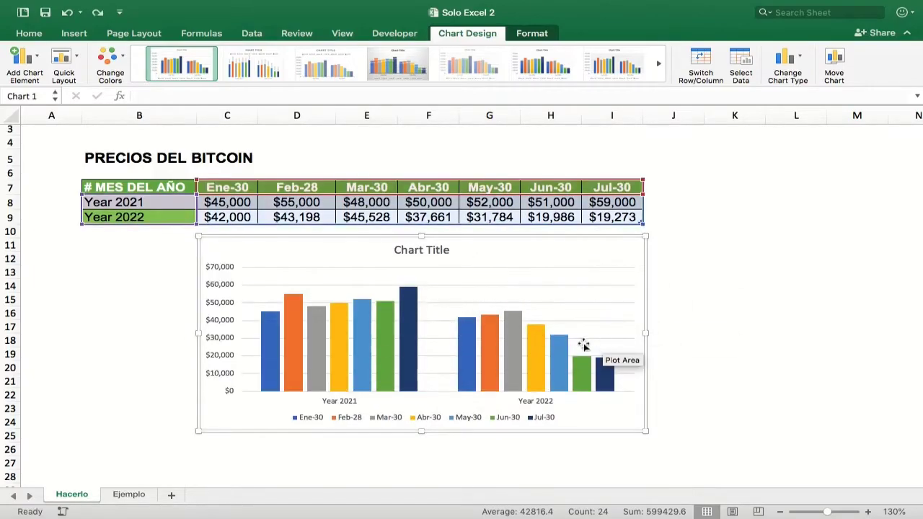
# Step: Switch the chart's rows and columns so the months form the horizontal axis, and compare it with the Ejemplo sheet
pyautogui.click(702, 62)
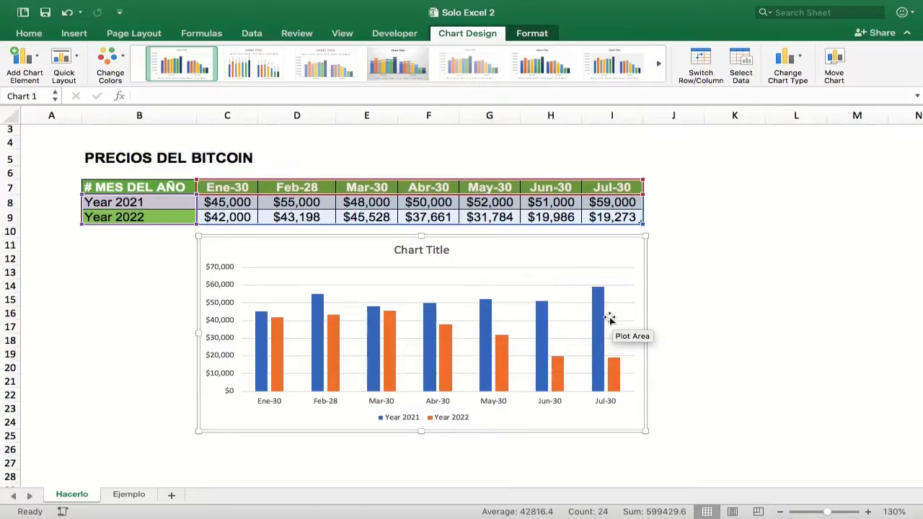
pyautogui.click(128, 495)
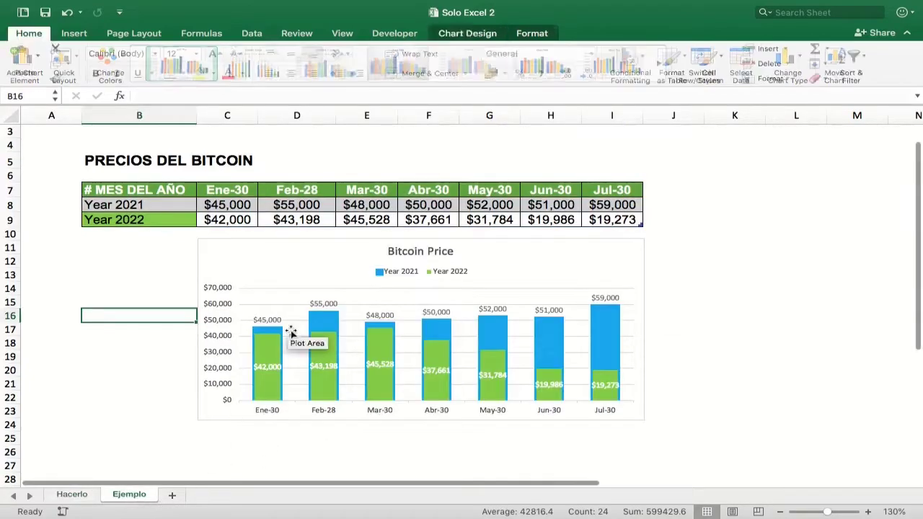
pyautogui.hotkey('ctrl', 'pageup')
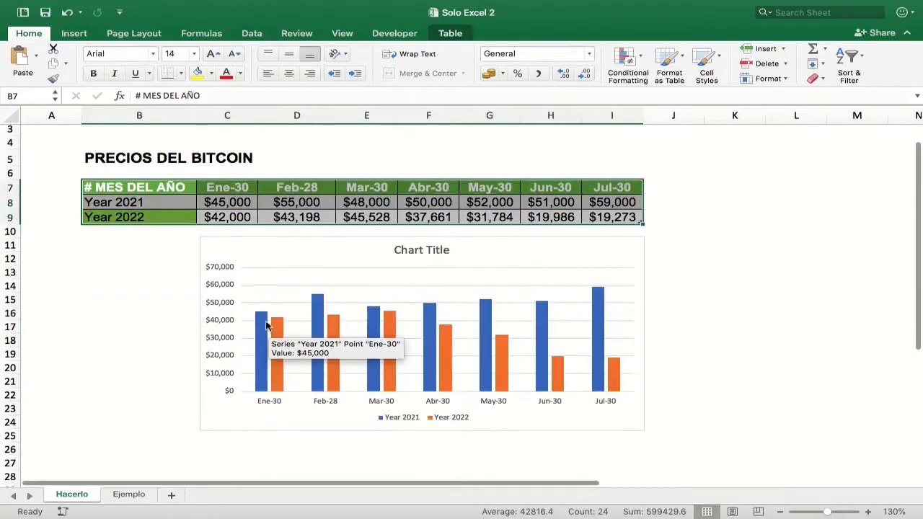
# Step: Fill the Year 2021 columns with standard light blue, using the chart on the Ejemplo sheet as reference
pyautogui.click(266, 325)
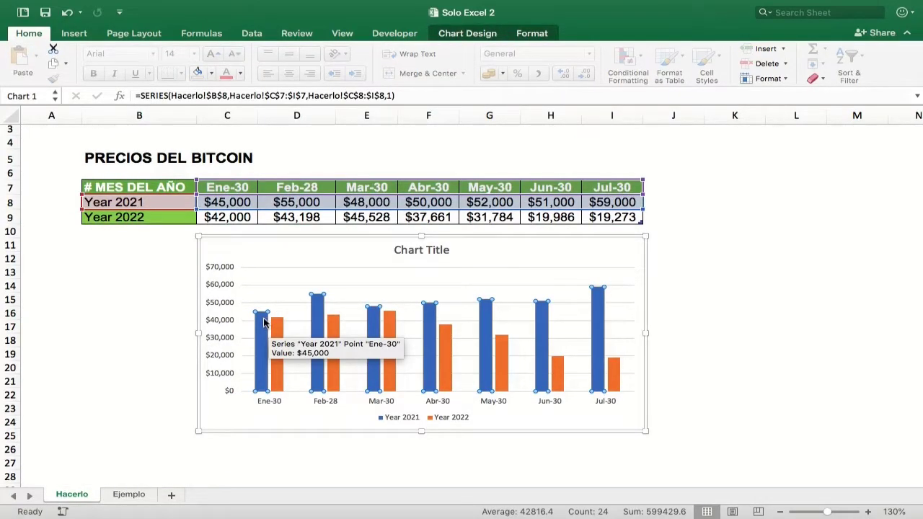
pyautogui.click(126, 495)
pyautogui.click(72, 495)
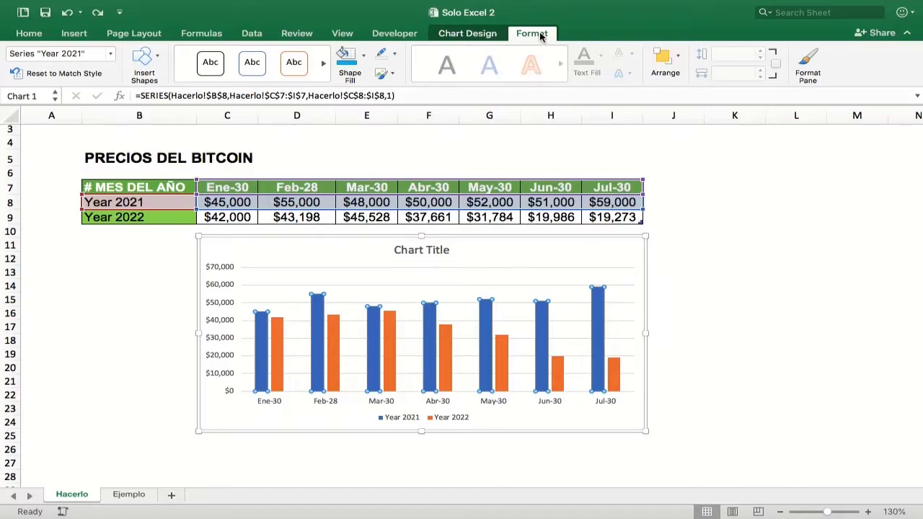
pyautogui.click(364, 58)
pyautogui.click(424, 222)
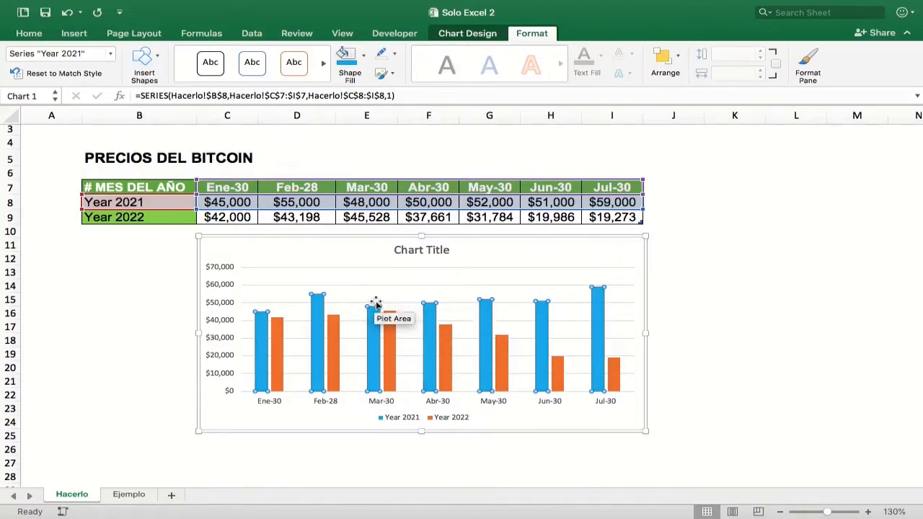
# Step: Fill the Year 2022 columns with standard light green and check them against the Ejemplo sheet
pyautogui.click(278, 345)
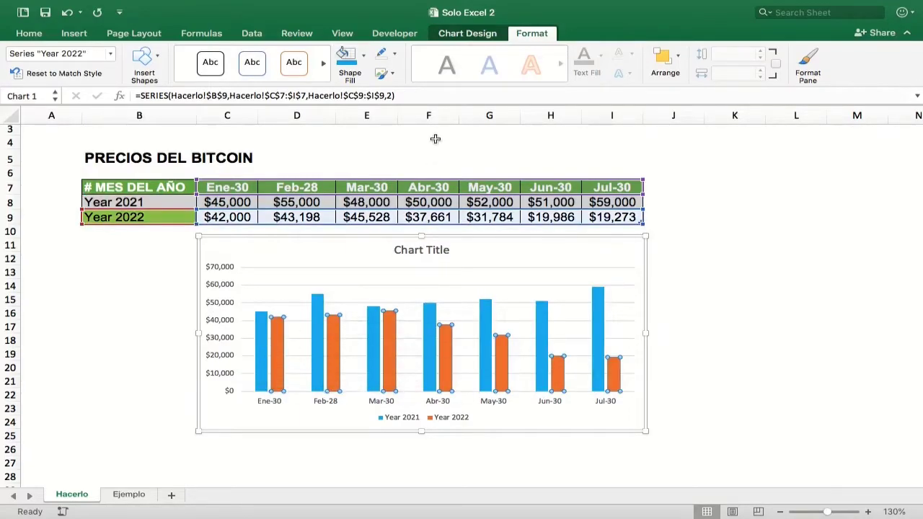
pyautogui.click(365, 57)
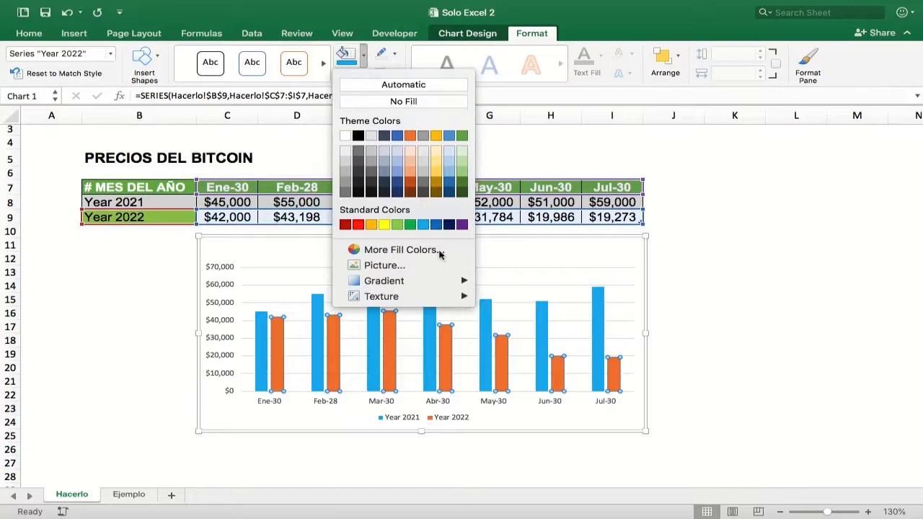
pyautogui.click(396, 224)
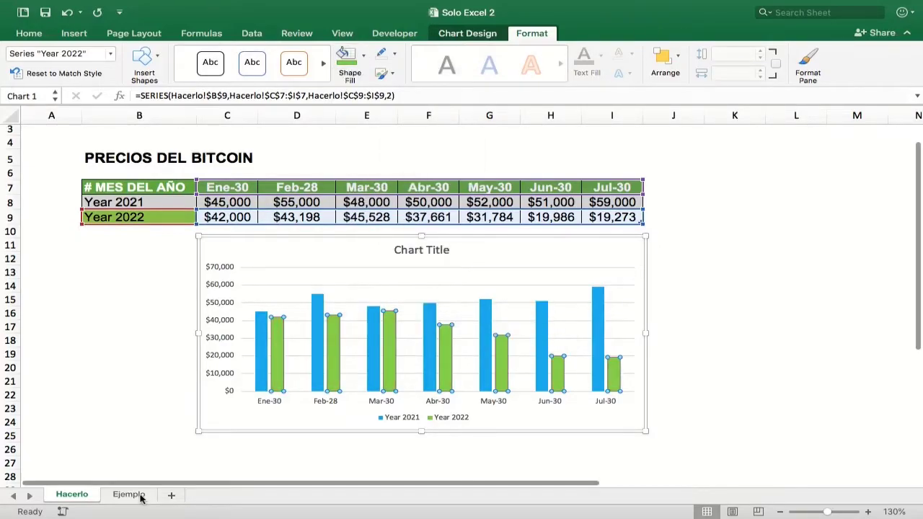
pyautogui.click(141, 497)
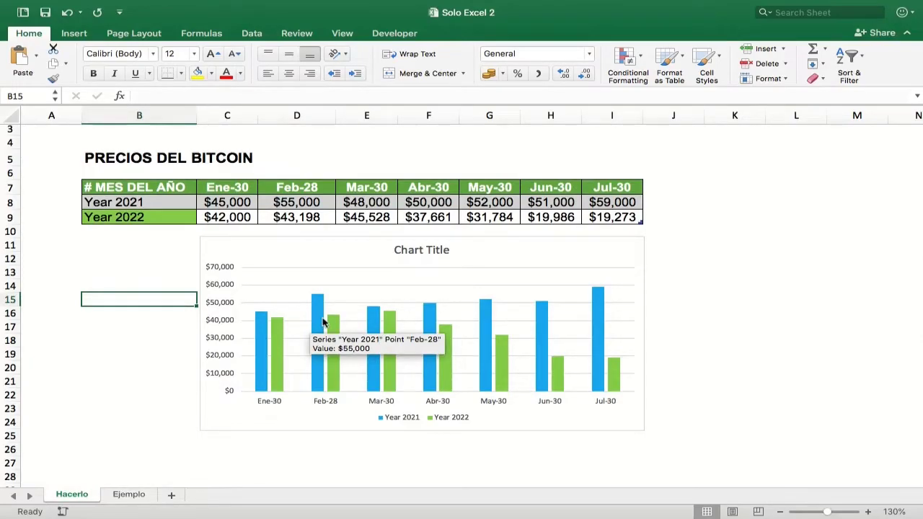
# Step: Set the Series Overlap of the Year 2021 data series to 100%
pyautogui.rightClick(263, 316)
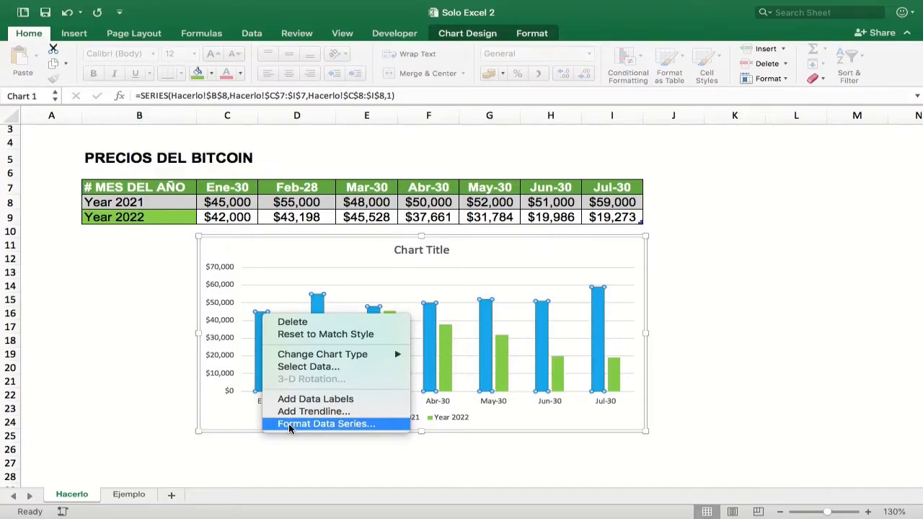
pyautogui.click(290, 424)
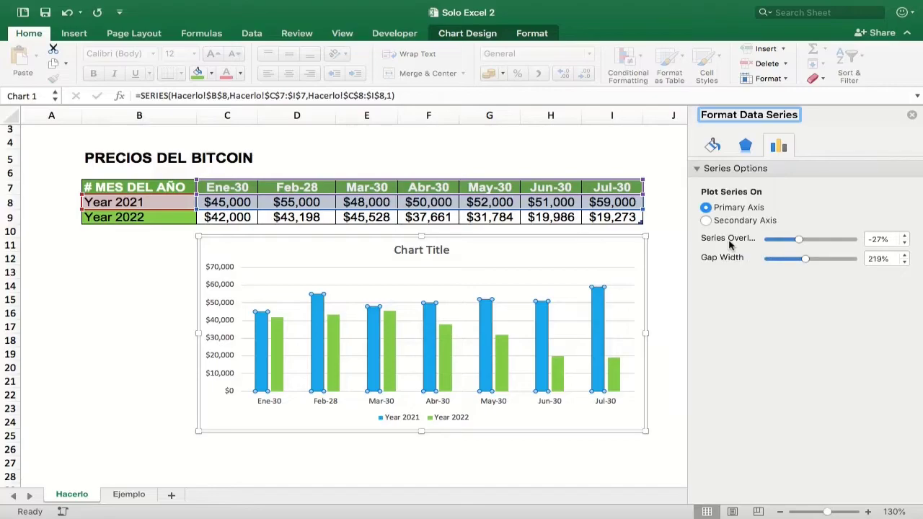
pyautogui.click(880, 239)
pyautogui.write('100')
pyautogui.press('Return')
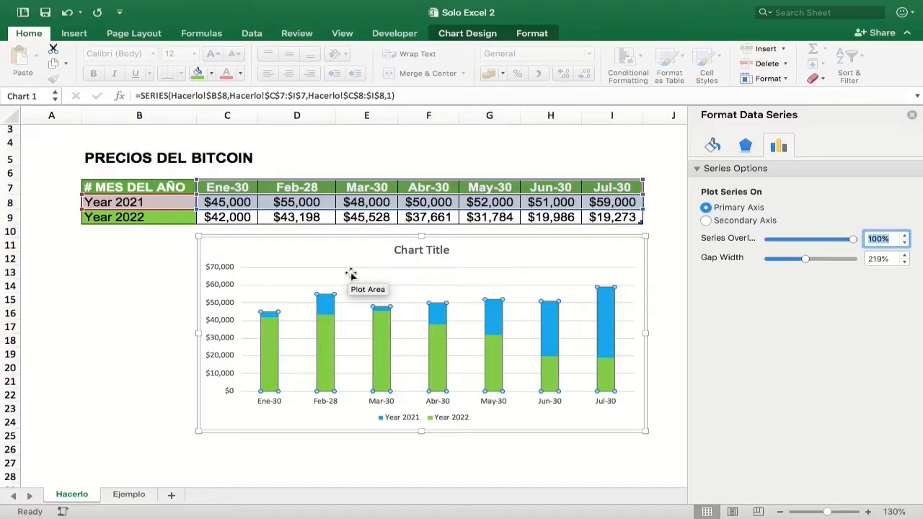
# Step: Give the Year 2021 columns a solid border in standard light blue
pyautogui.moveTo(229, 202); pyautogui.dragTo(231, 217)
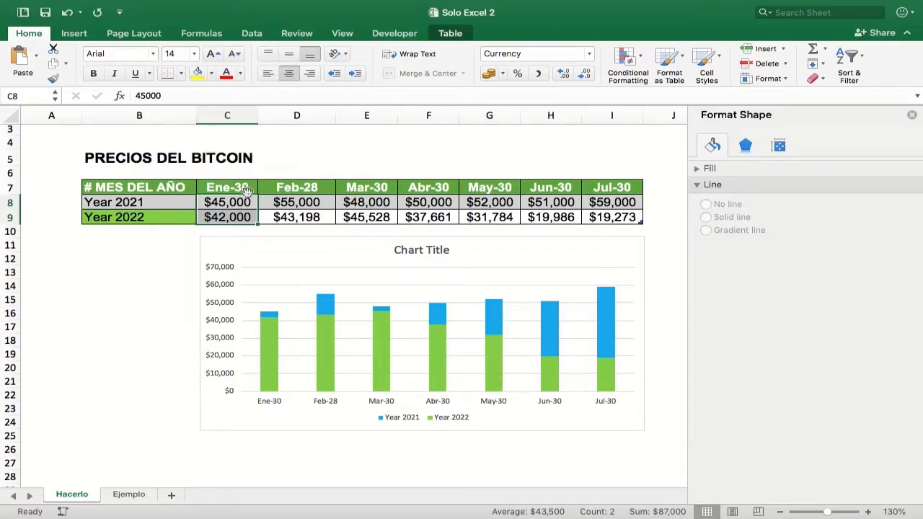
pyautogui.click(269, 315)
pyautogui.rightClick(269, 315)
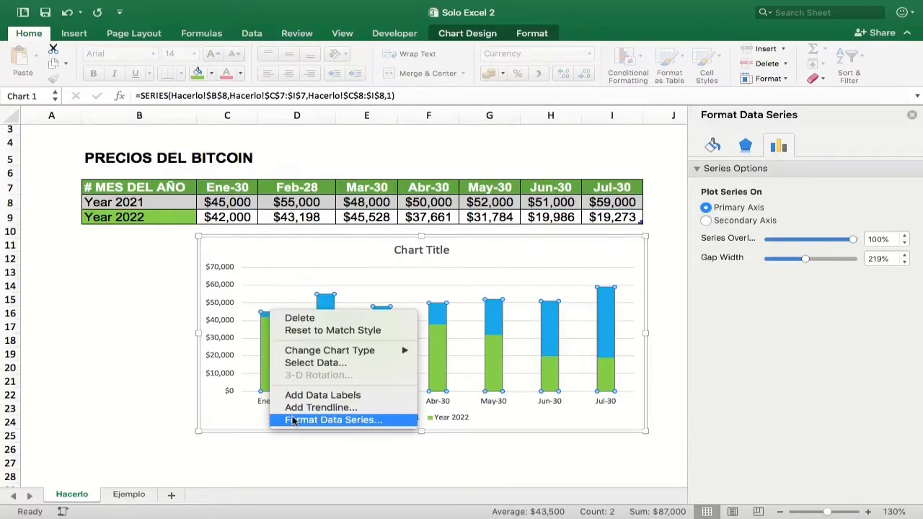
pyautogui.click(294, 421)
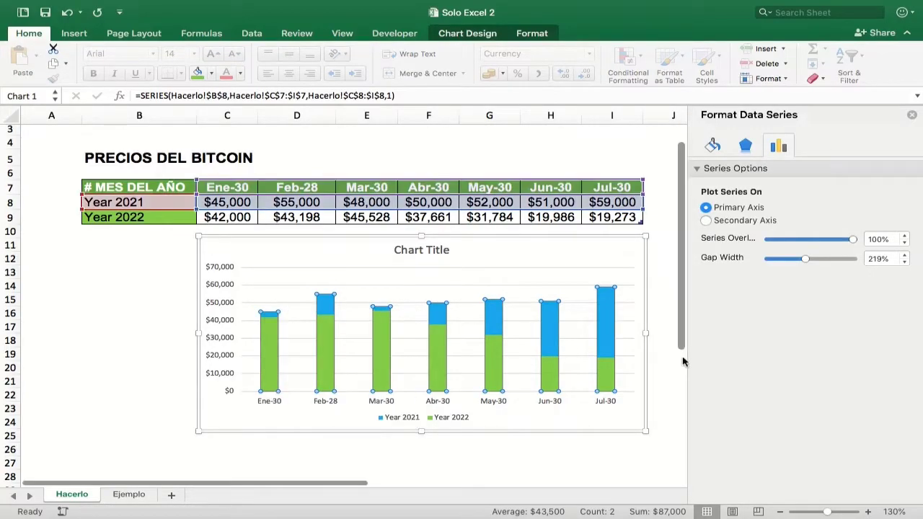
pyautogui.click(713, 147)
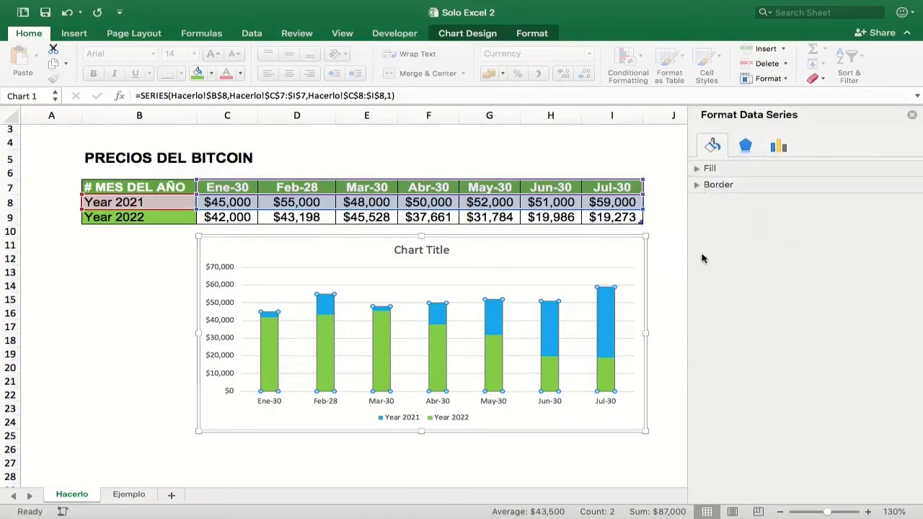
pyautogui.click(698, 186)
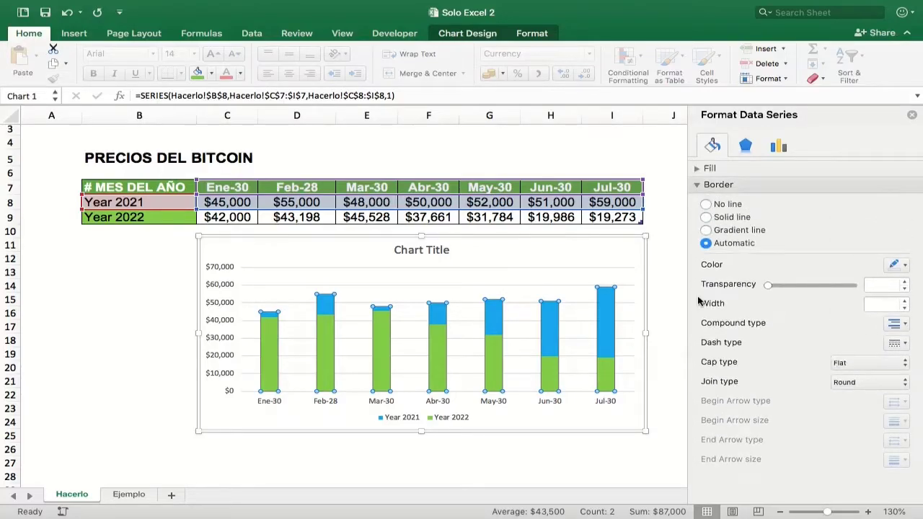
pyautogui.click(902, 266)
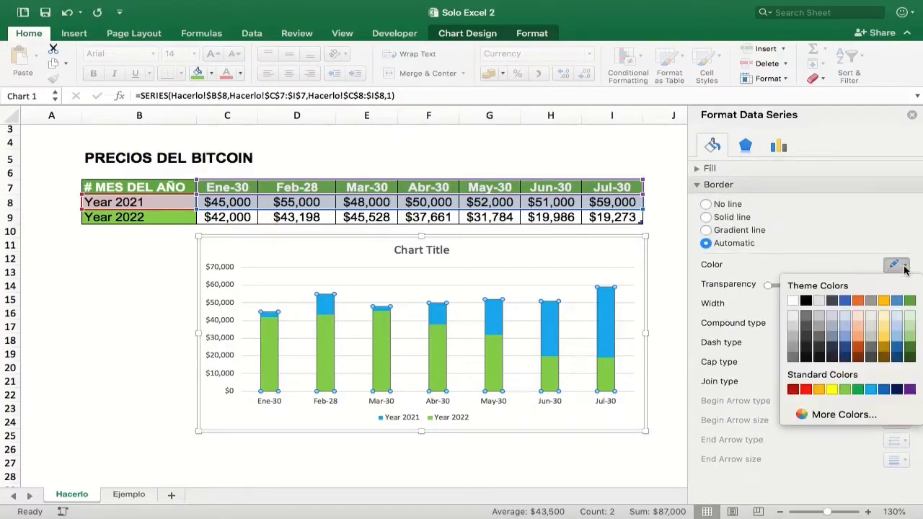
pyautogui.click(870, 390)
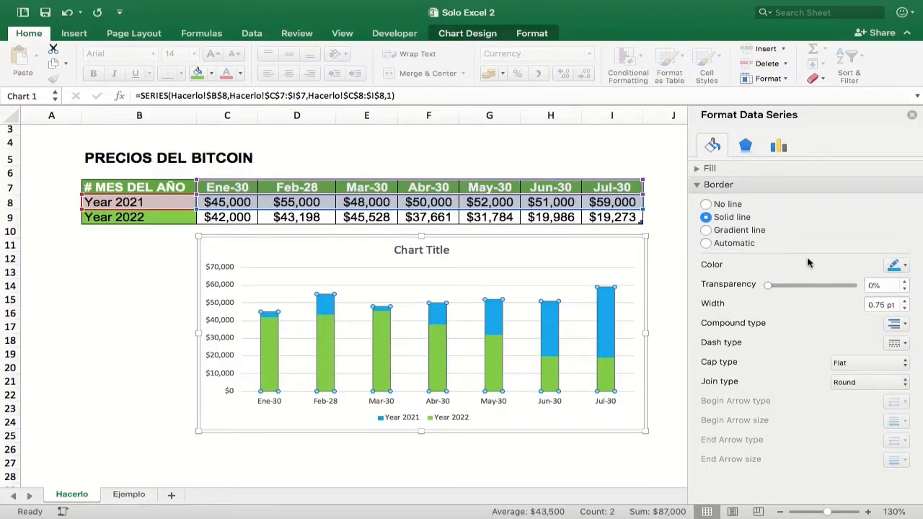
# Step: Set the Year 2021 columns' border width to 4 pt, comparing the look with the Ejemplo sheet's chart
pyautogui.click(123, 498)
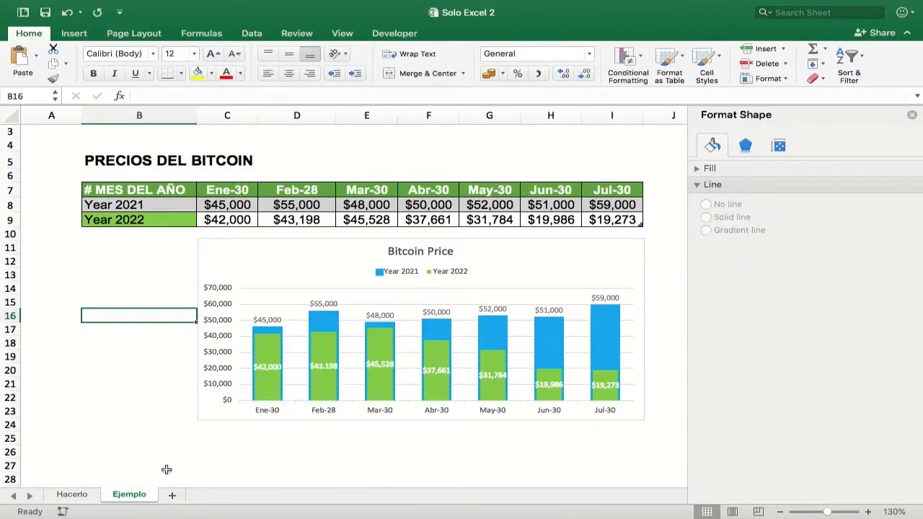
pyautogui.click(72, 495)
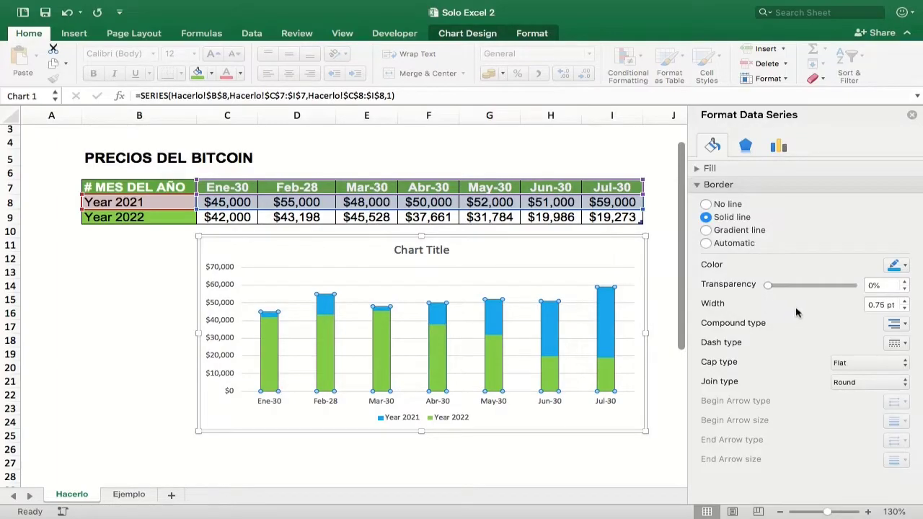
pyautogui.click(904, 302)
pyautogui.click(904, 301)
pyautogui.click(905, 301)
pyautogui.click(905, 302)
pyautogui.click(905, 302)
pyautogui.click(904, 302)
pyautogui.click(904, 301)
pyautogui.click(904, 302)
pyautogui.click(905, 301)
pyautogui.click(905, 302)
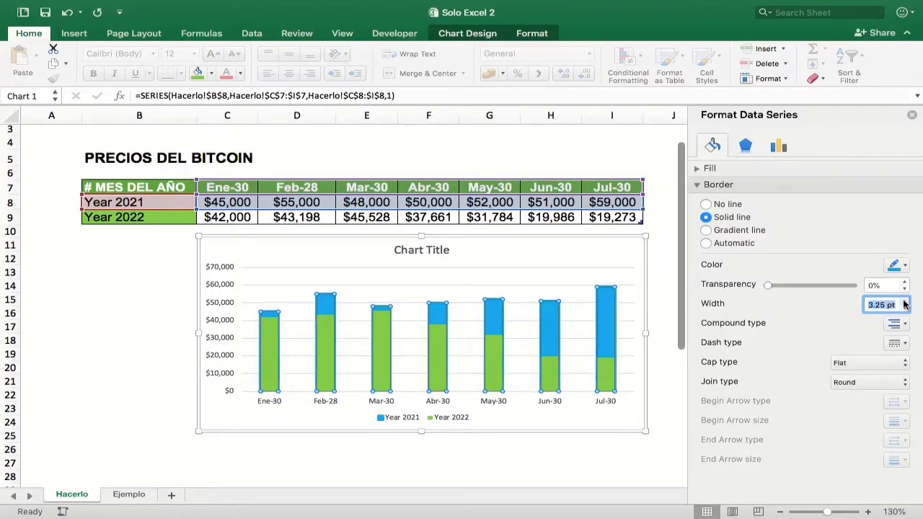
pyautogui.click(904, 303)
pyautogui.click(904, 302)
pyautogui.click(904, 303)
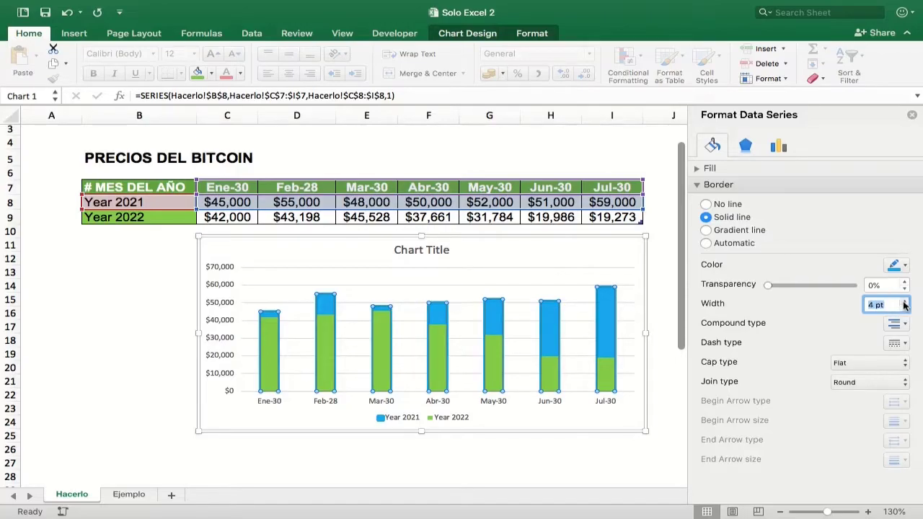
pyautogui.click(129, 495)
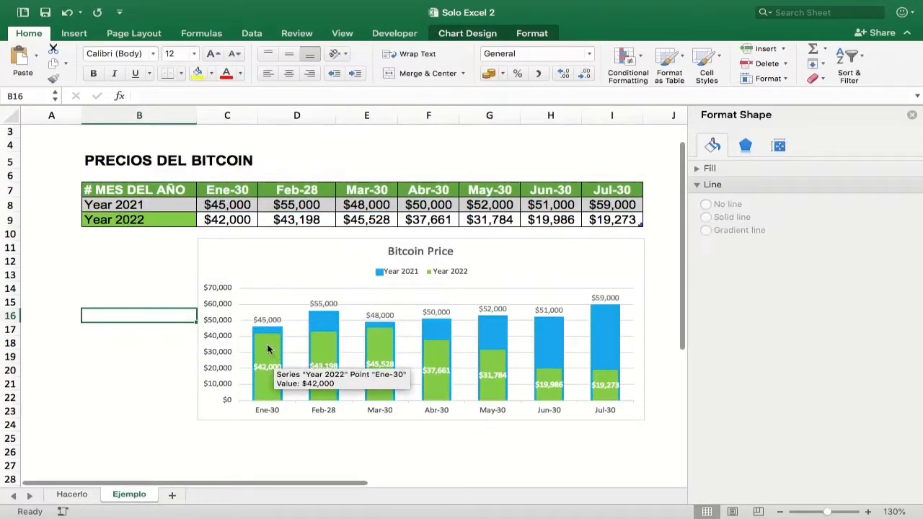
pyautogui.click(71, 494)
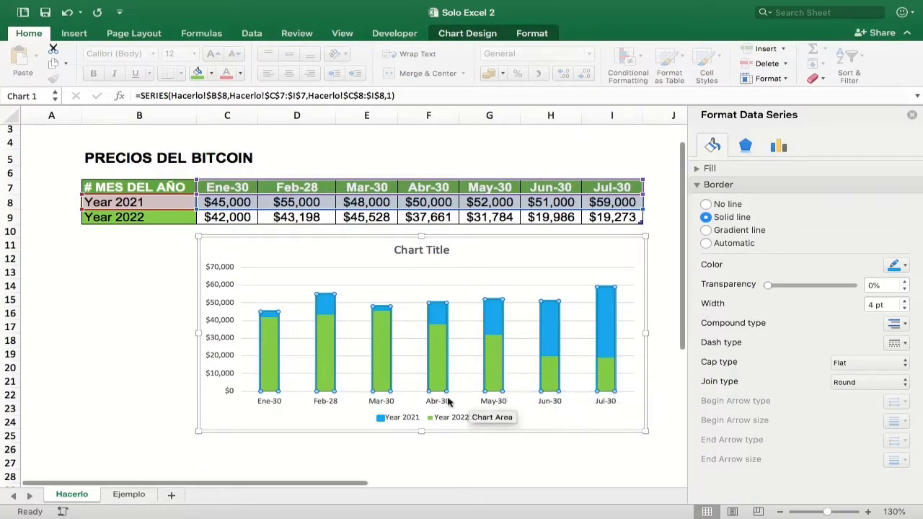
# Step: Change the join type of the Year 2021 columns' border to Miter and deselect the chart
pyautogui.click(663, 314)
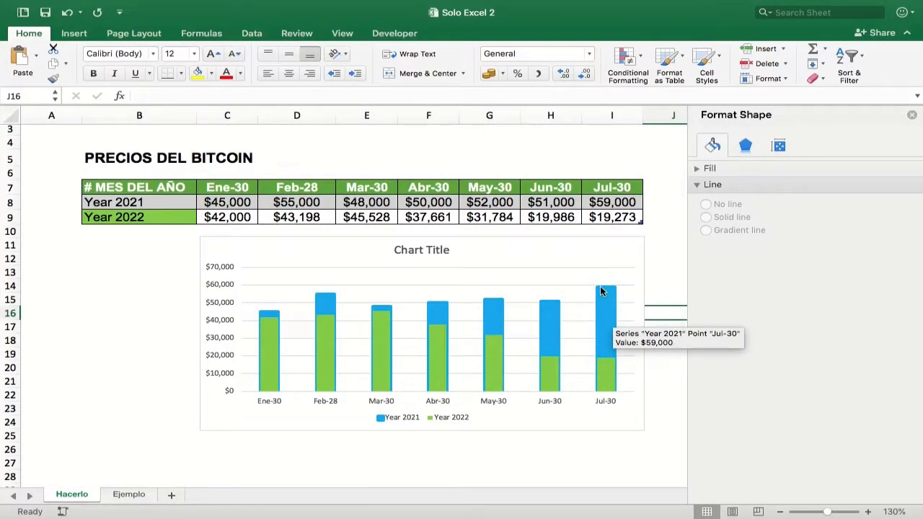
pyautogui.click(599, 291)
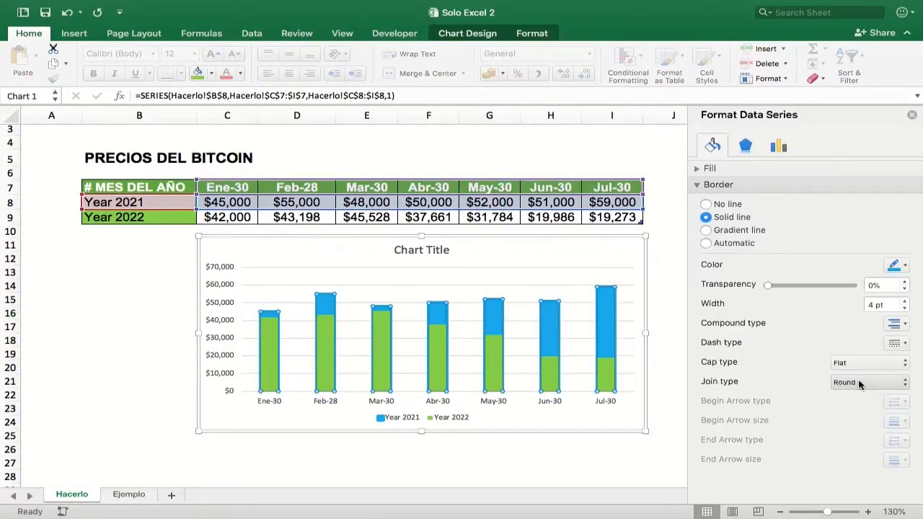
pyautogui.click(859, 385)
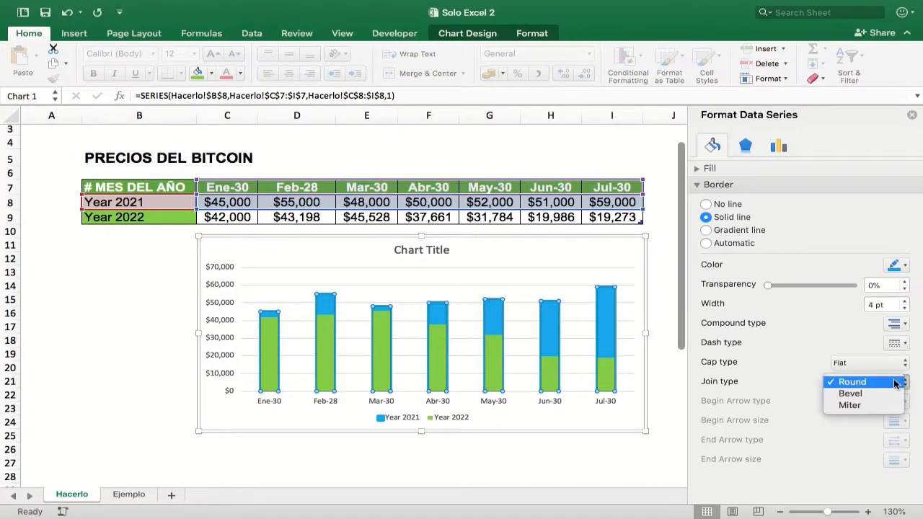
pyautogui.click(848, 405)
pyautogui.click(672, 354)
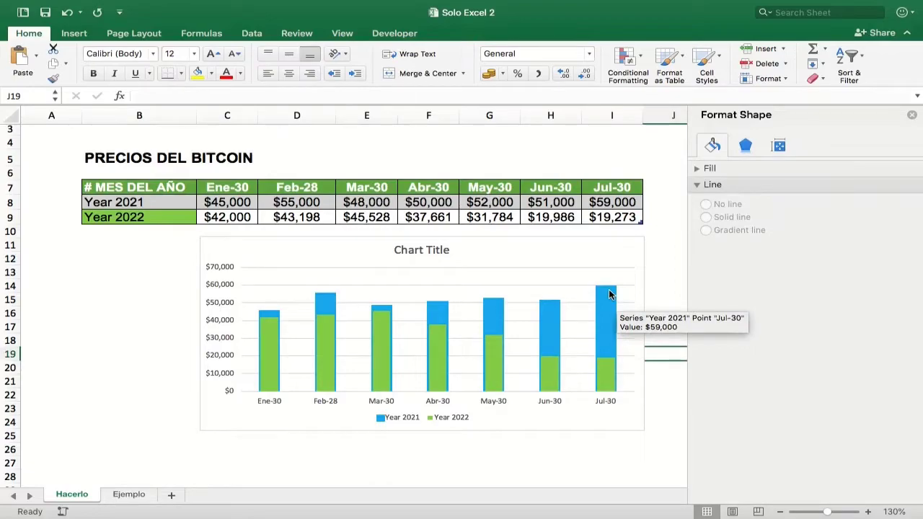
# Step: Set the Gap Width of the Year 2021 series to 120%, checking the value against the Ejemplo sheet's chart
pyautogui.click(271, 313)
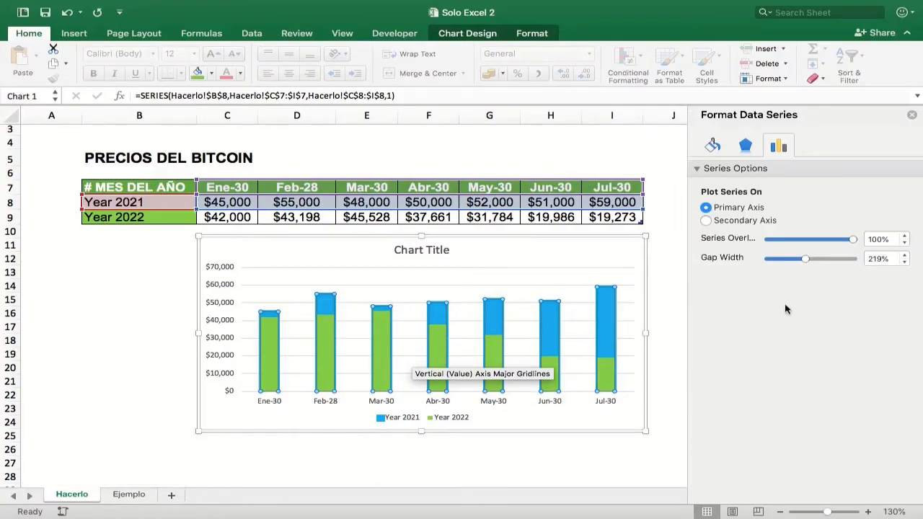
pyautogui.click(271, 313)
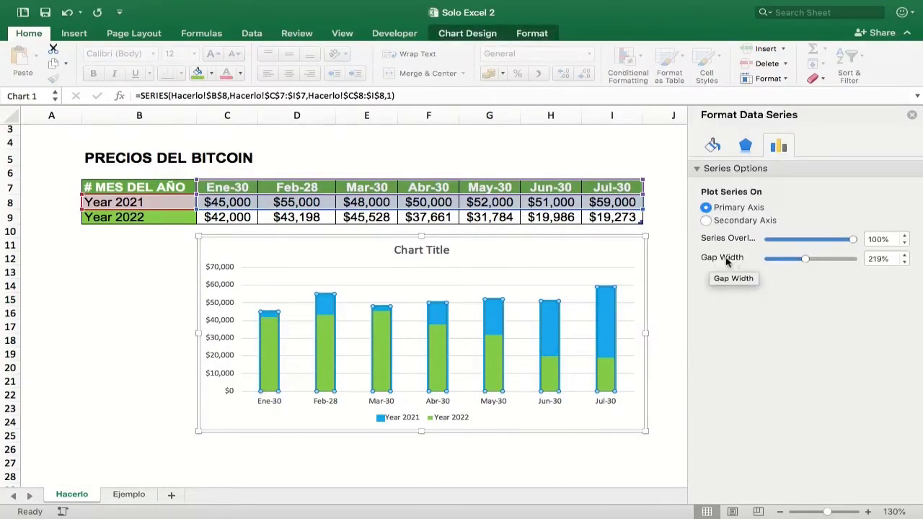
pyautogui.click(905, 263)
pyautogui.click(905, 264)
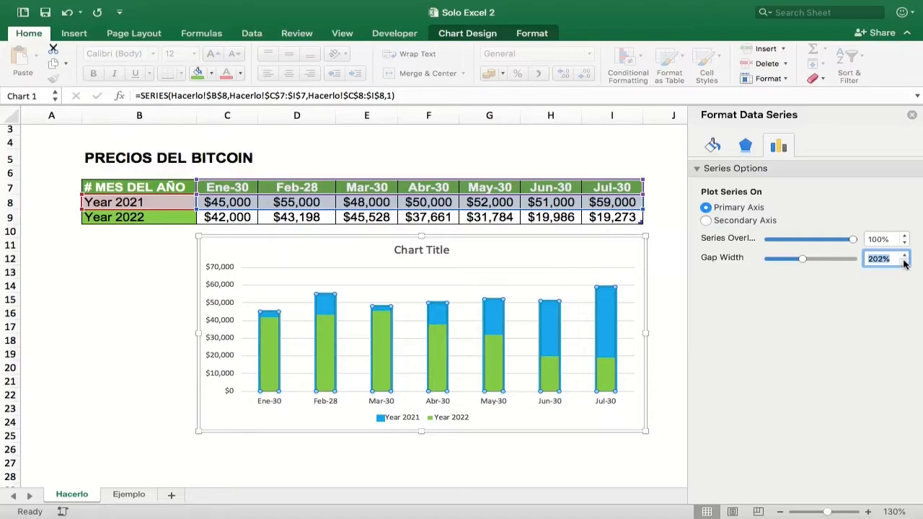
pyautogui.click(905, 263)
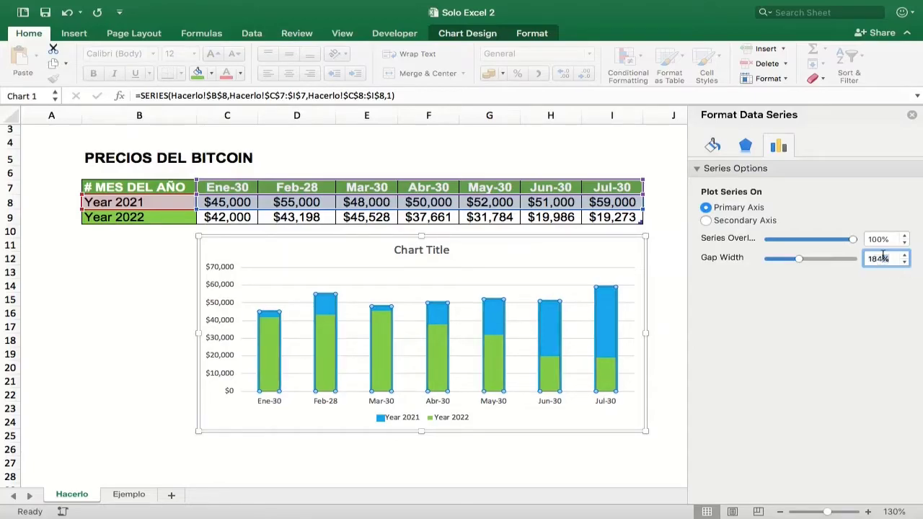
pyautogui.click(121, 495)
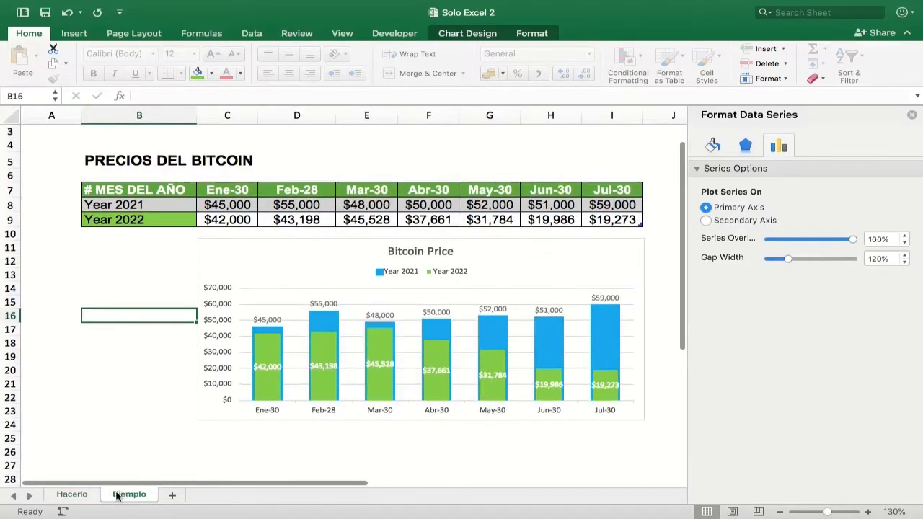
pyautogui.click(72, 495)
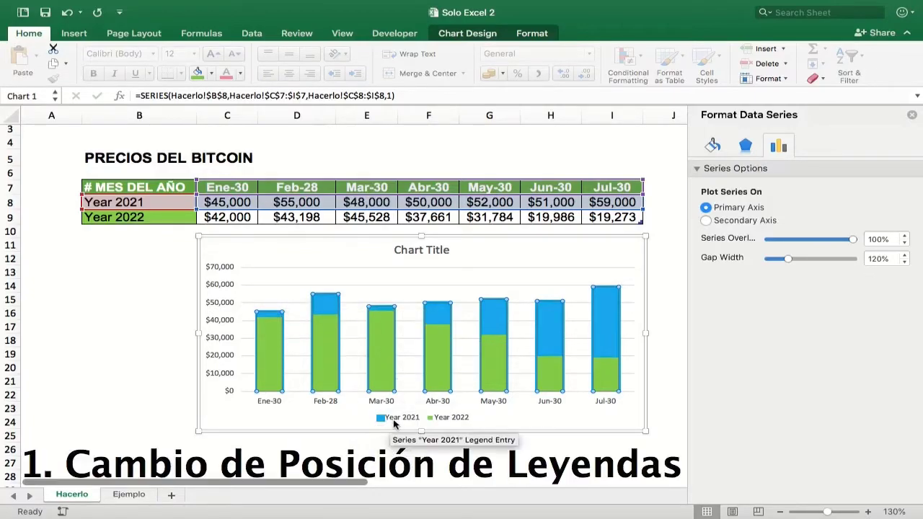
# Step: Place the chart's legend at the Top, under the chart title
pyautogui.click(465, 426)
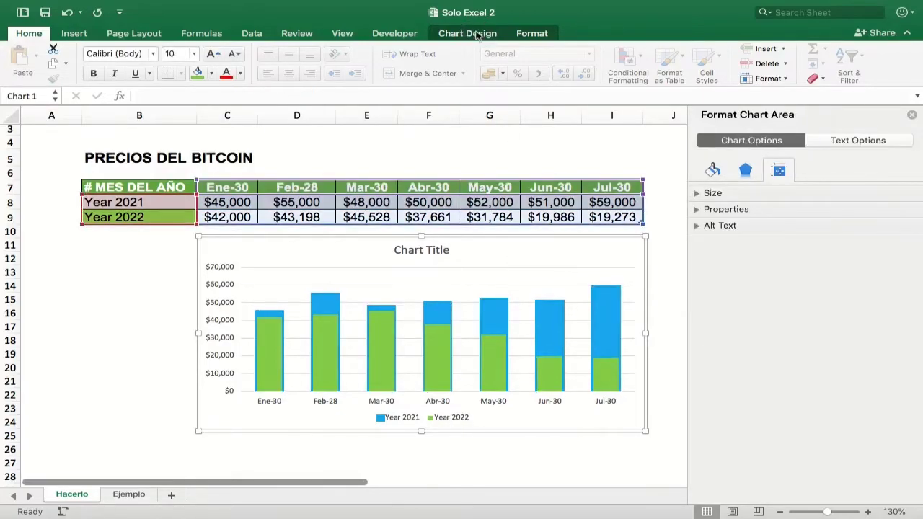
pyautogui.click(476, 33)
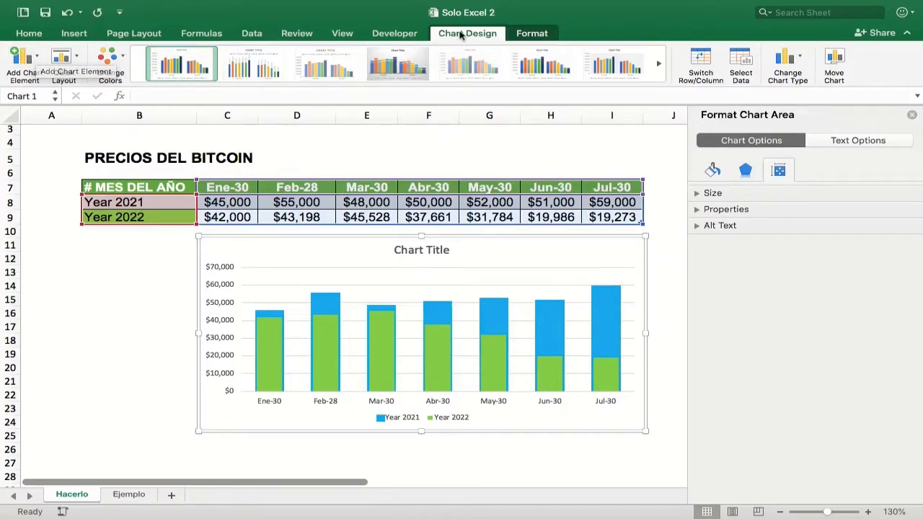
pyautogui.click(12, 61)
pyautogui.moveTo(100, 189)
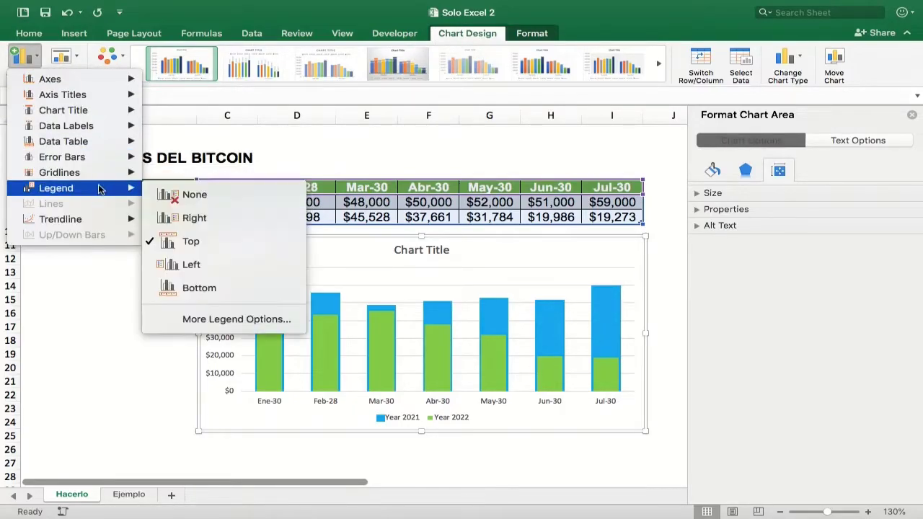
pyautogui.click(227, 241)
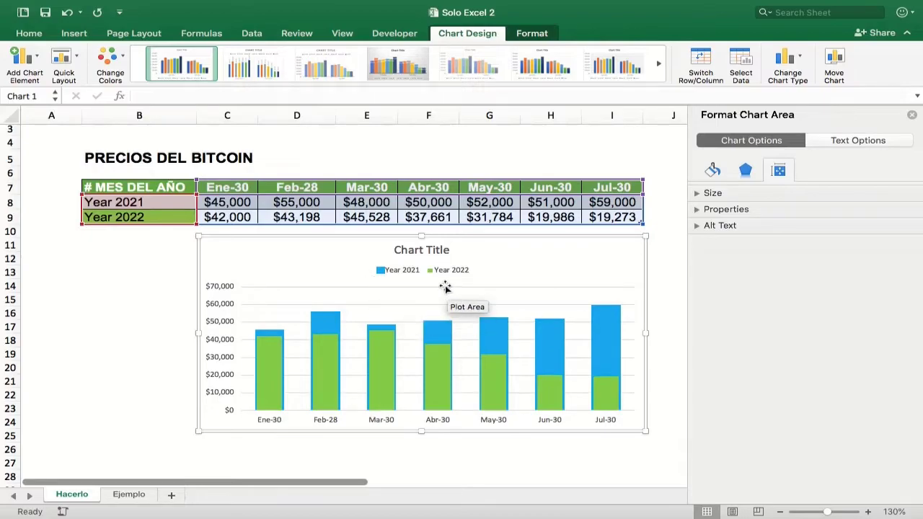
# Step: Add data labels in the Center position to both series of the chart
pyautogui.click(226, 338)
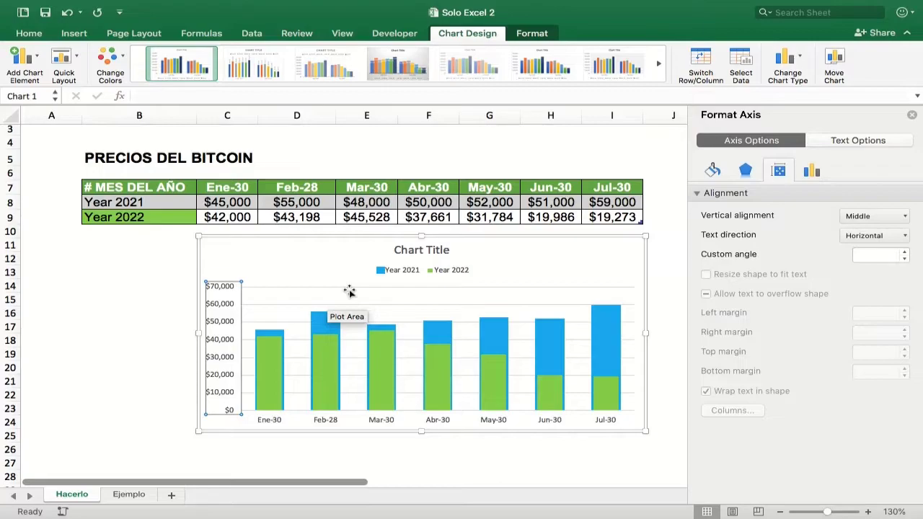
pyautogui.click(225, 314)
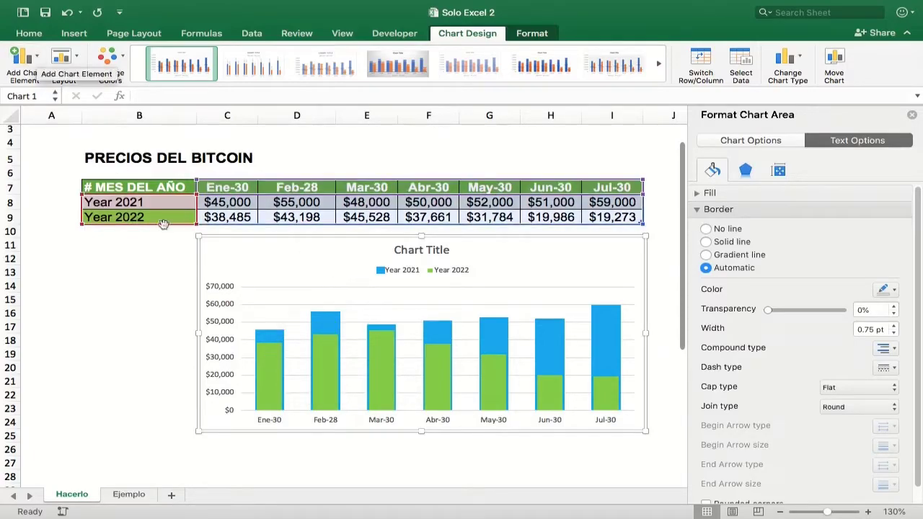
pyautogui.click(39, 63)
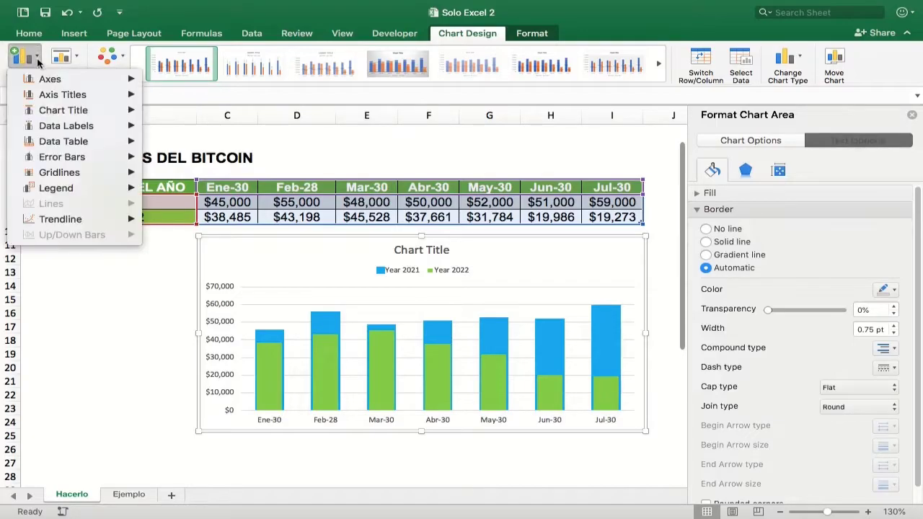
pyautogui.moveTo(125, 136)
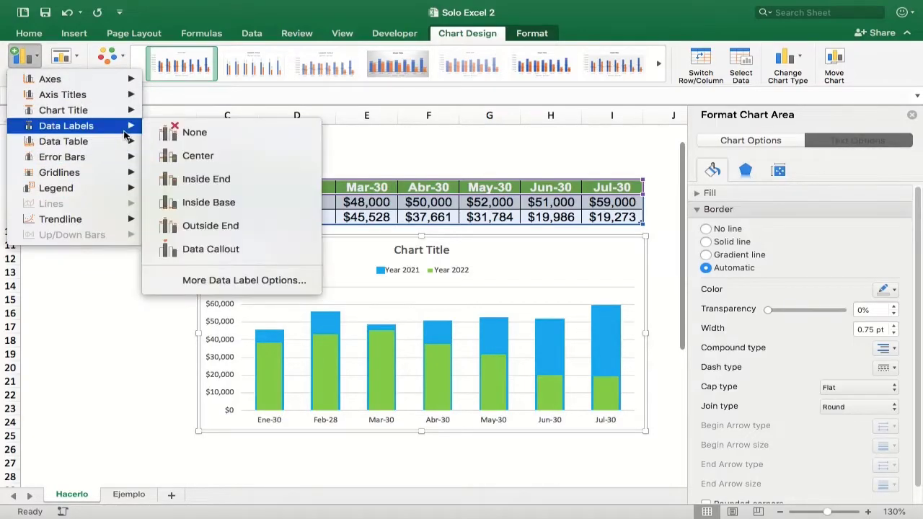
pyautogui.click(193, 160)
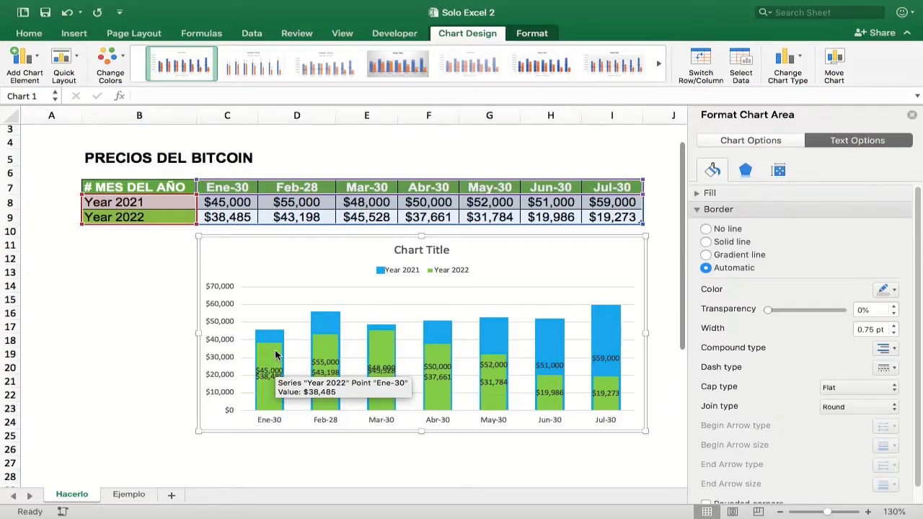
# Step: Open the data label formatting of the Year 2022 series to review its label position
pyautogui.click(266, 360)
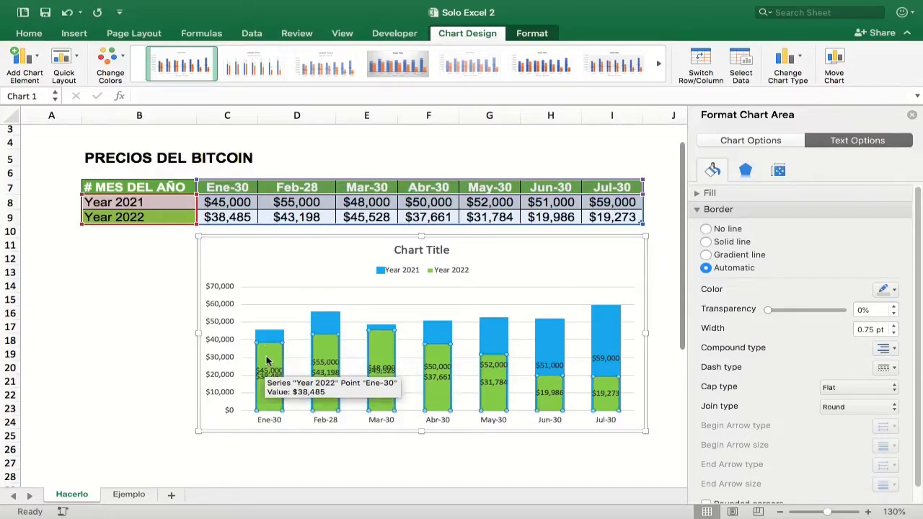
pyautogui.rightClick(269, 355)
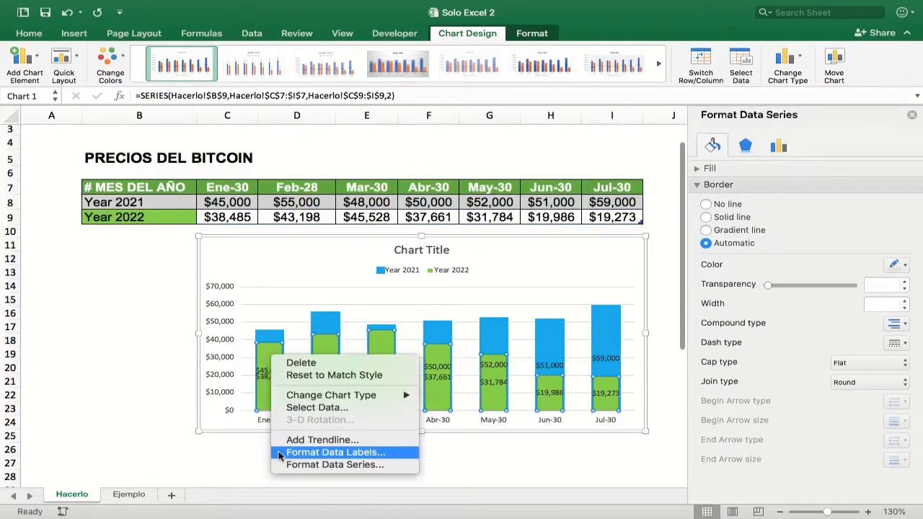
pyautogui.click(335, 453)
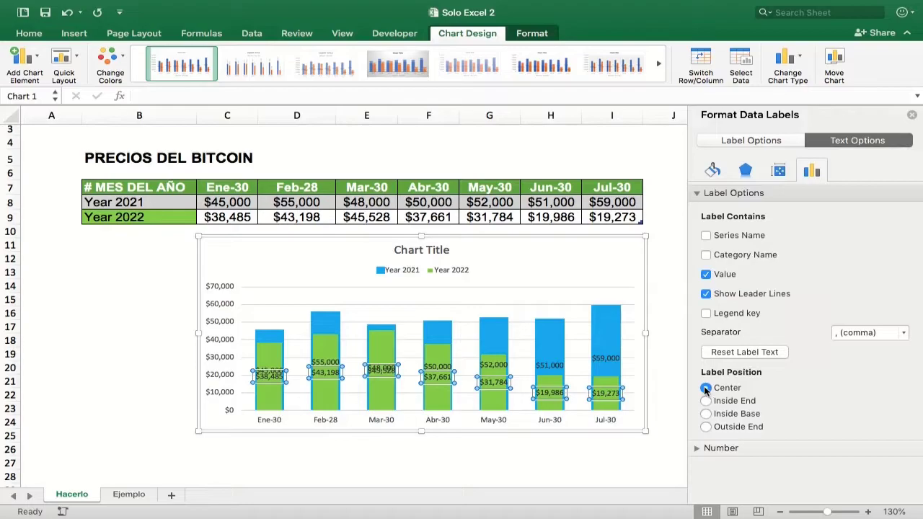
# Step: Set the label position of the Year 2021 data labels to Outside End
pyautogui.click(272, 335)
pyautogui.rightClick(276, 335)
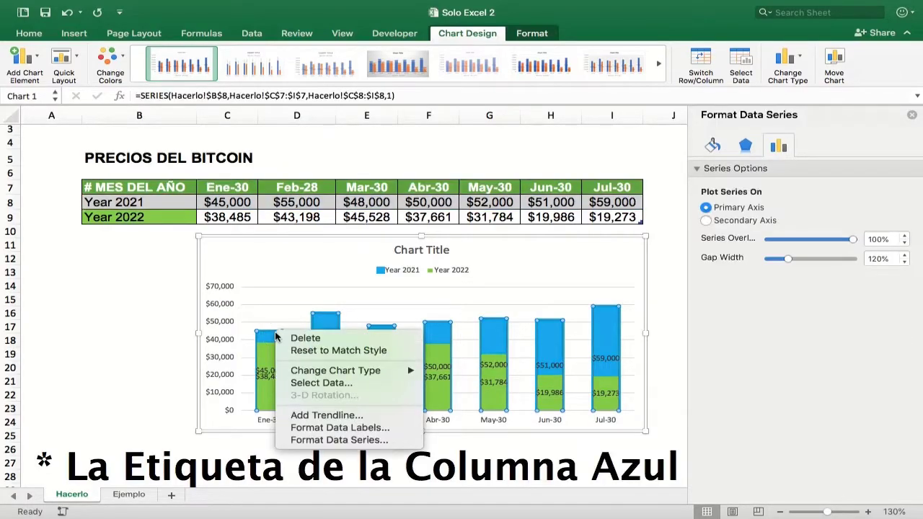
pyautogui.click(308, 427)
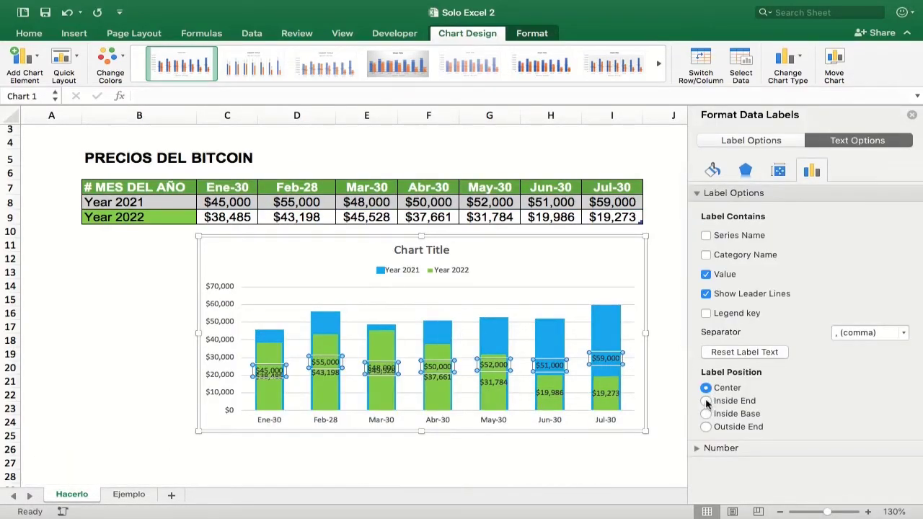
pyautogui.click(707, 401)
pyautogui.click(706, 426)
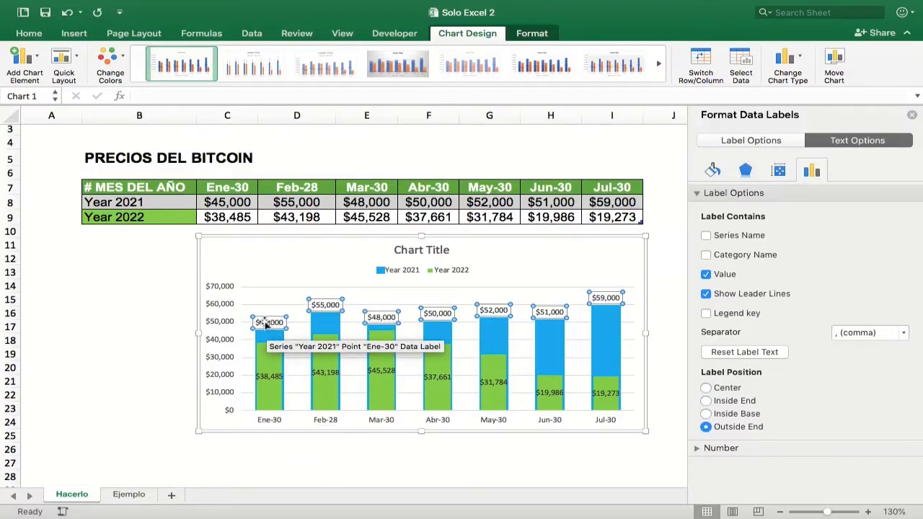
# Step: Change the text fill of the Year 2021 data labels to a dark gray theme color
pyautogui.click(530, 35)
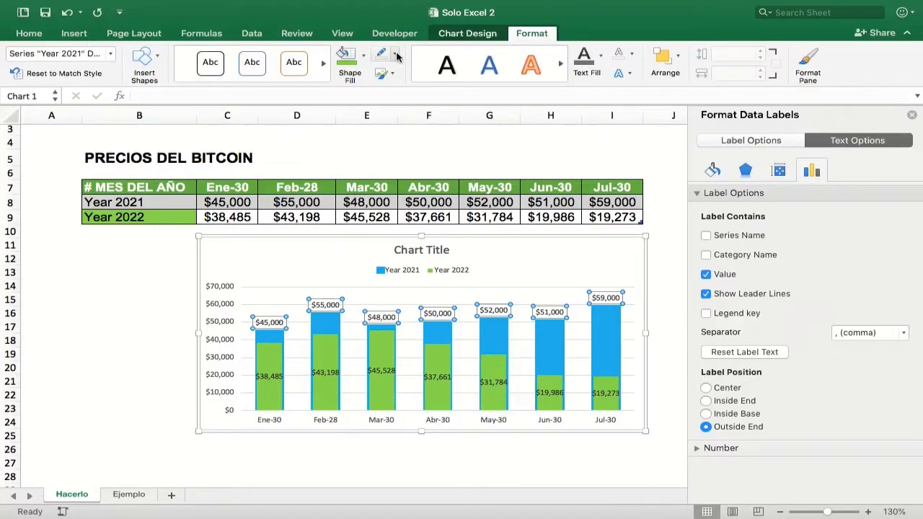
pyautogui.click(601, 55)
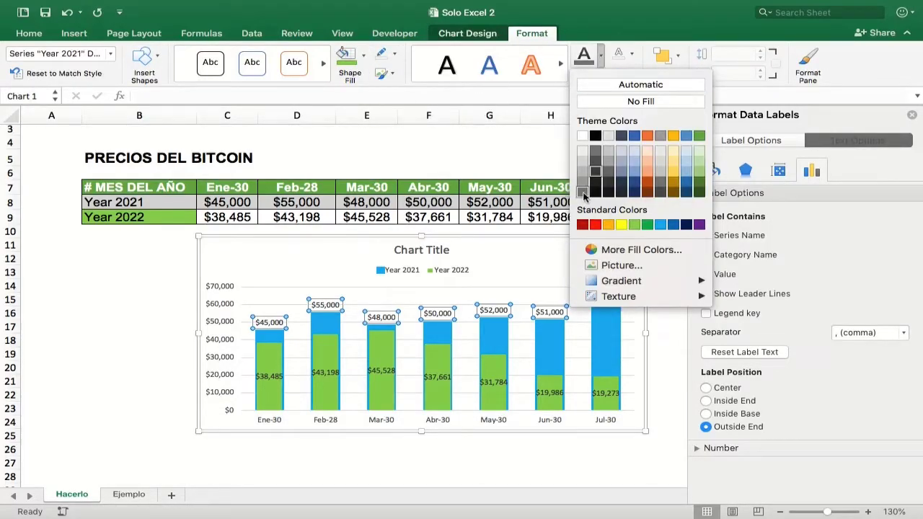
pyautogui.click(595, 191)
# Step: Change the text fill of the Year 2022 data labels to White, Background 1, comparing with the Ejemplo sheet
pyautogui.click(285, 376)
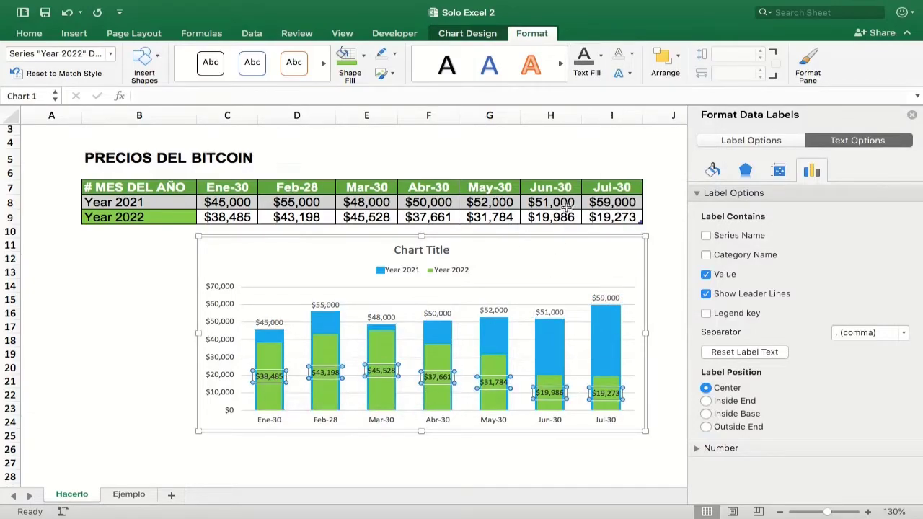
pyautogui.click(129, 495)
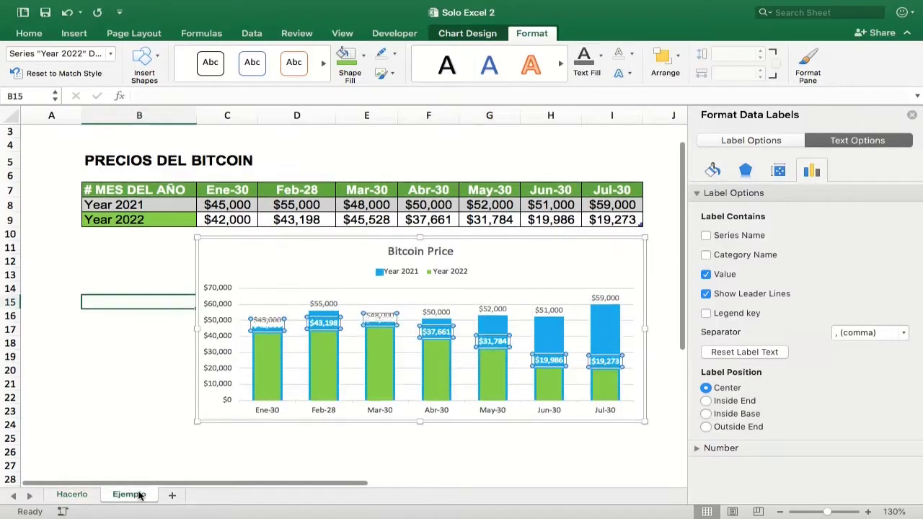
pyautogui.click(72, 496)
pyautogui.click(323, 373)
pyautogui.click(323, 373)
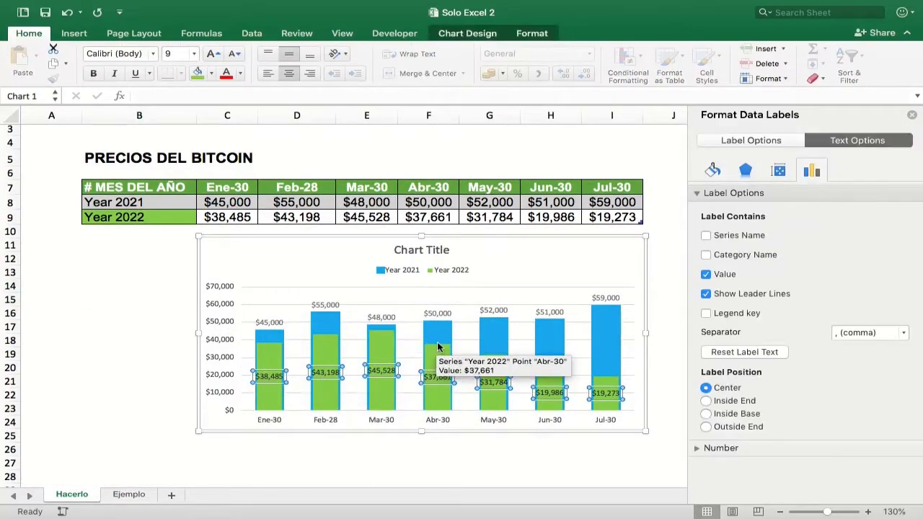
pyautogui.click(532, 33)
pyautogui.click(600, 54)
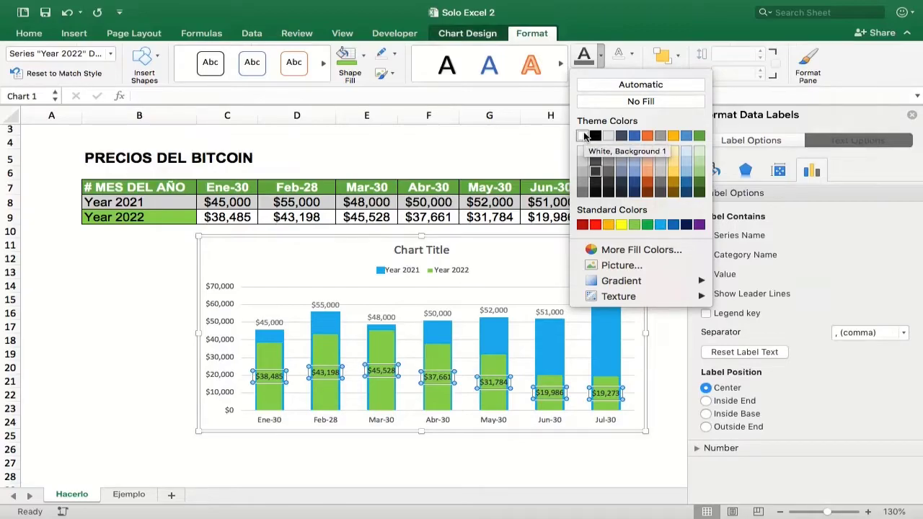
pyautogui.click(584, 135)
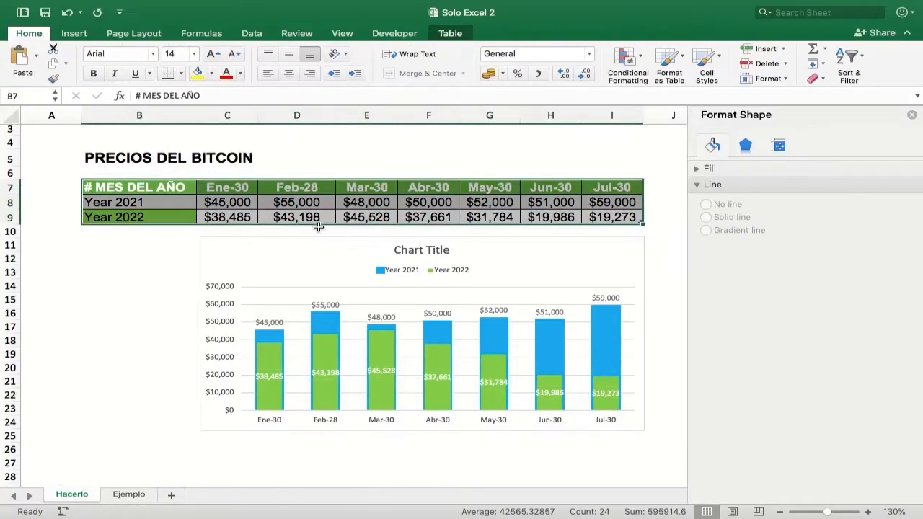
# Step: Replace the chart title with "Precio de Bitcoin"
pyautogui.click(431, 252)
pyautogui.tripleClick(431, 253)
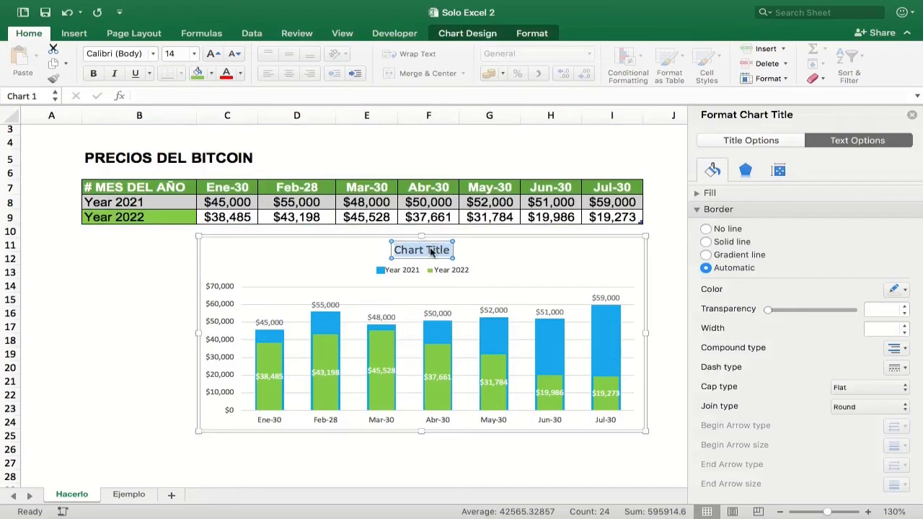
pyautogui.write('Precio de')
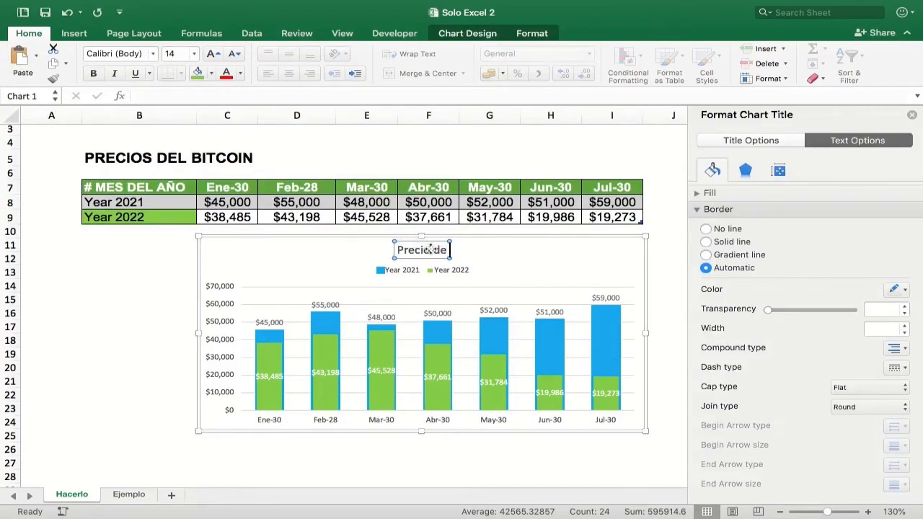
pyautogui.write(' Bitocoin')
pyautogui.click(526, 269)
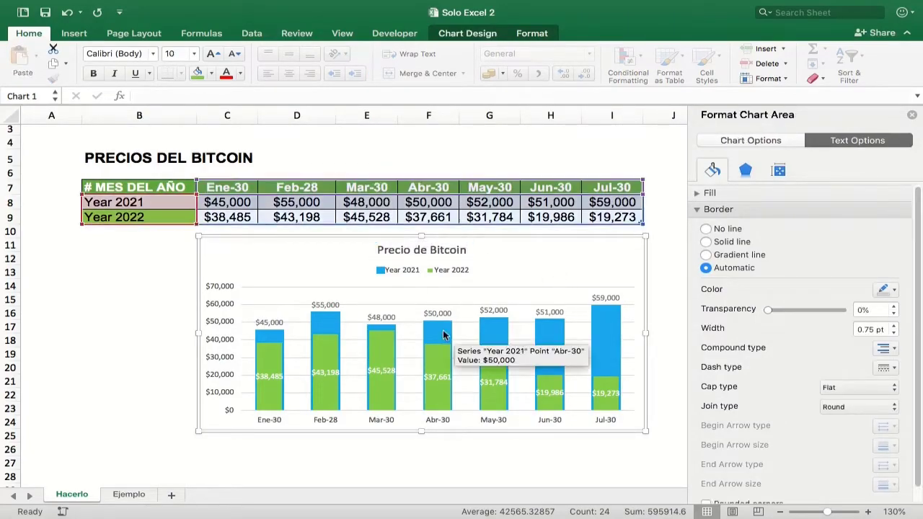
# Step: Select the Year 2022 columns and bring up the commands available for that series
pyautogui.click(382, 351)
pyautogui.rightClick(382, 350)
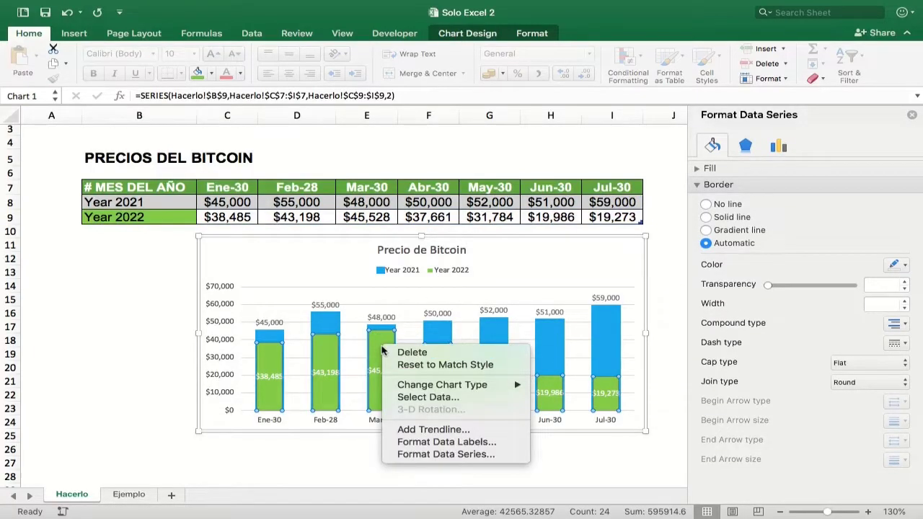